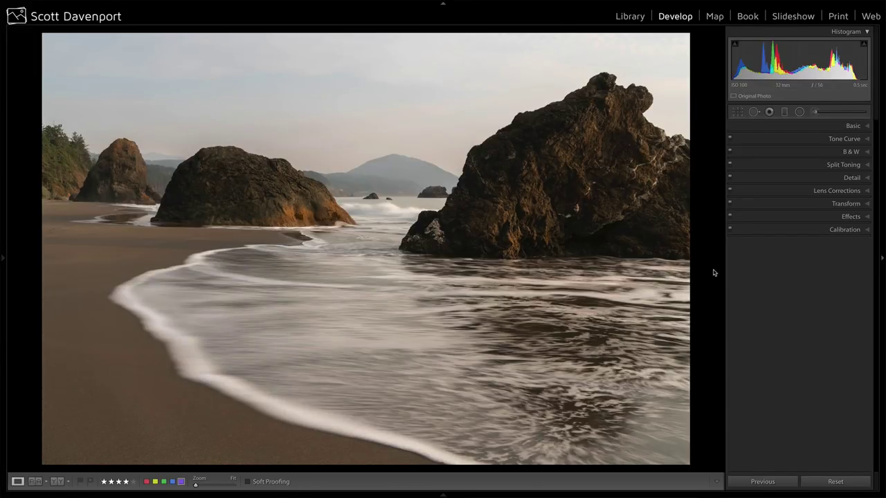
- Ready a Radial Filter with Clarity 22, Feather 45 and Invert checked
key(v)
- Draw a new radial filter ellipse around the large right-hand sea stack
click(801, 113)
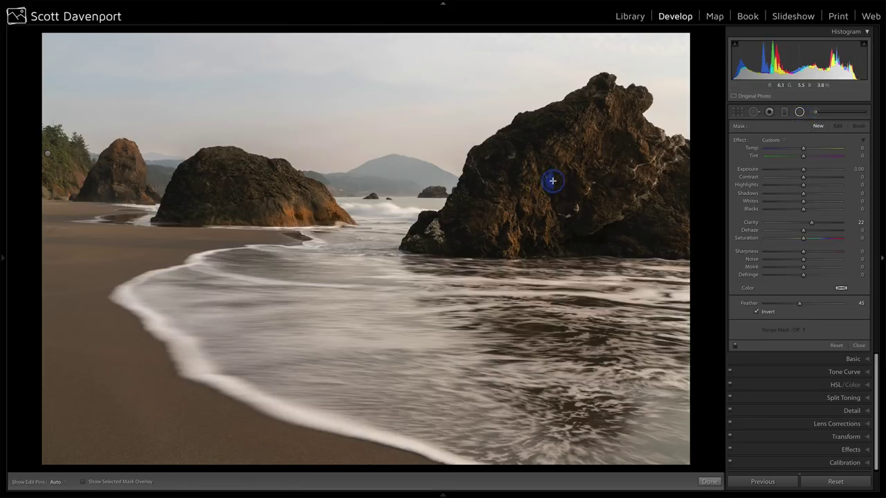
drag(551, 180, 754, 306)
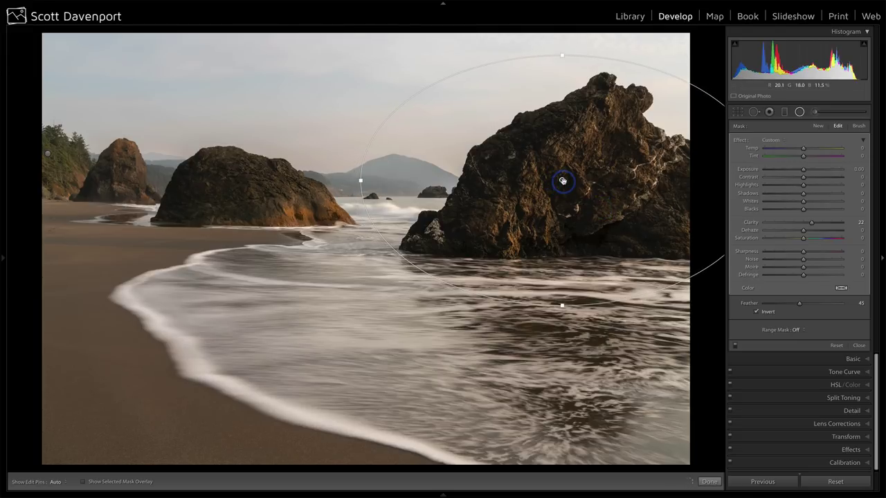
mouse_move(563, 181)
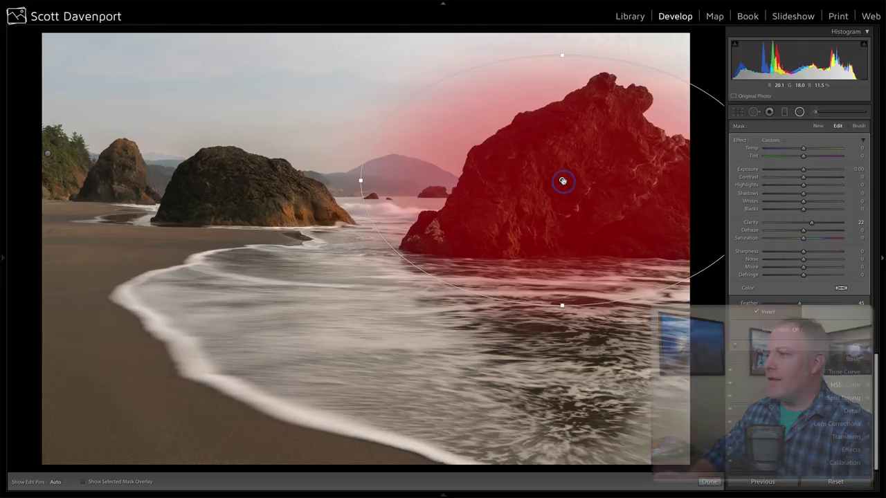
- Keep the red mask overlay visible and set the radial filter's Range Mask to Luminance
click(113, 484)
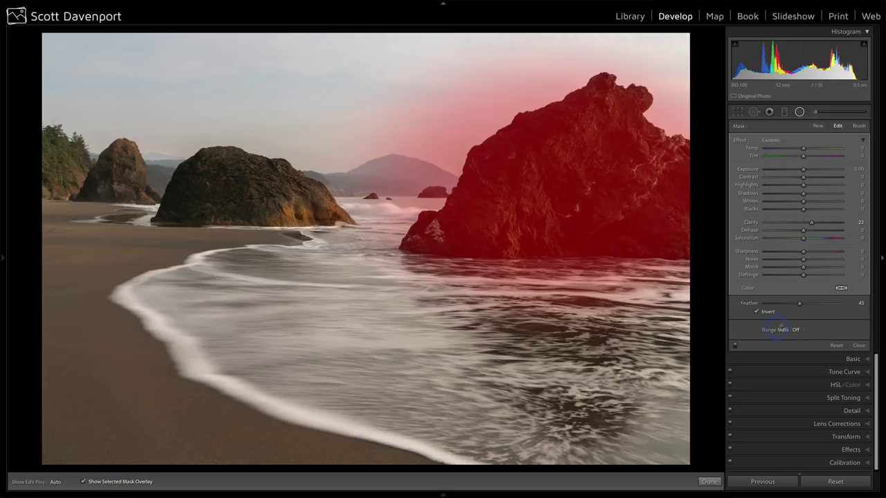
click(798, 330)
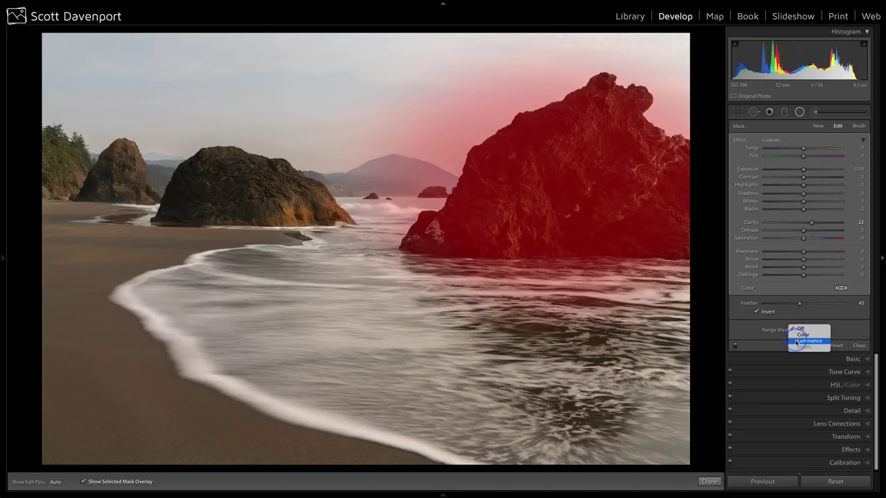
click(798, 341)
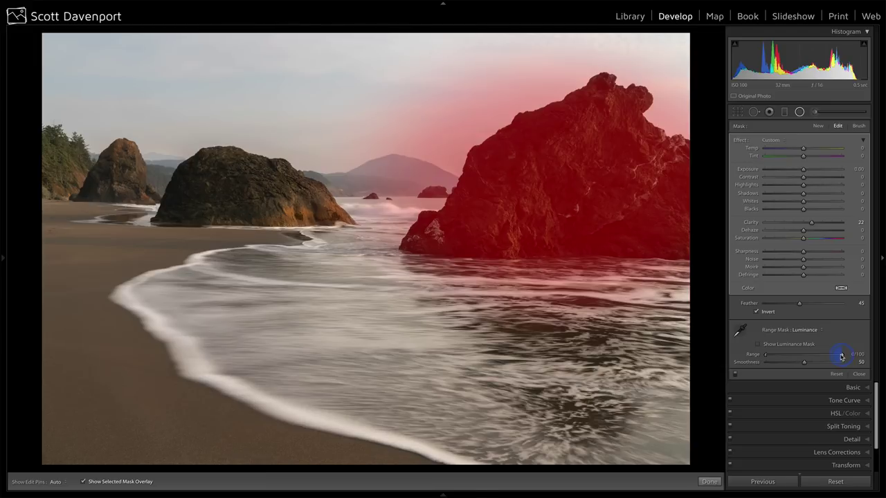
- Narrow the luminance range to 0/64 with Smoothness 29 to drop the sky
drag(838, 356, 836, 356)
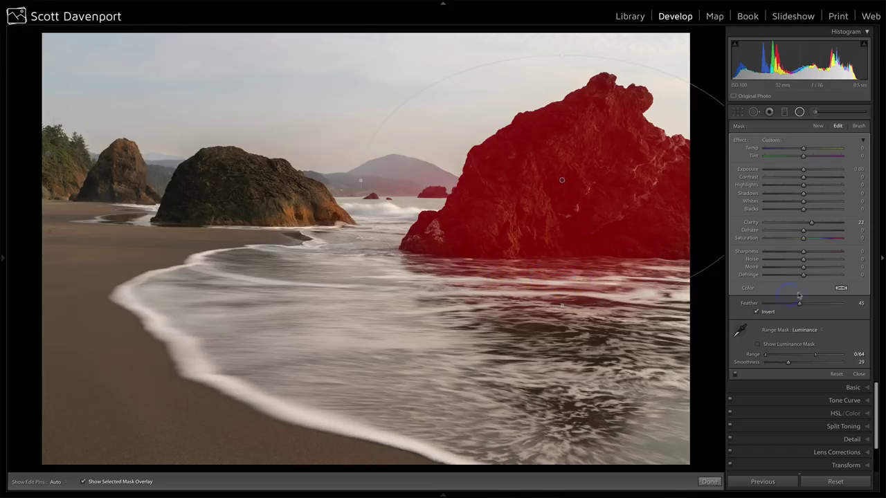
- Brush-erase the mask from the water below the rock with Auto Mask off, then hide the overlay
click(857, 128)
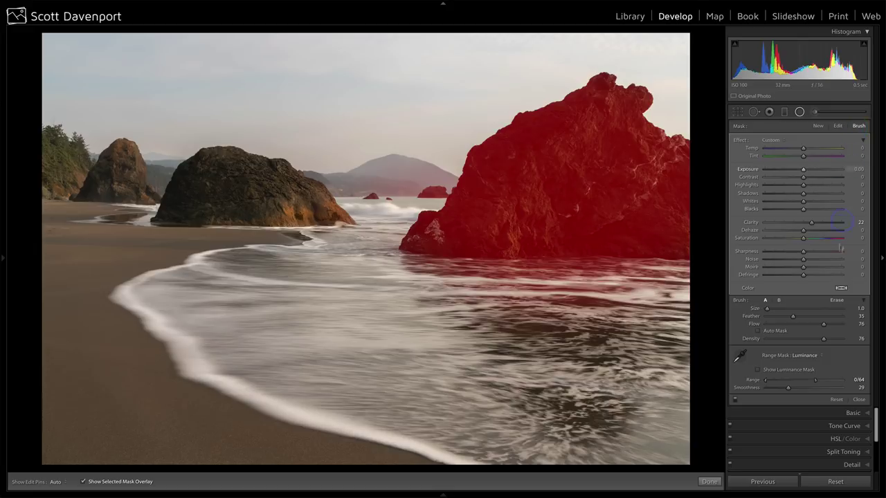
click(835, 301)
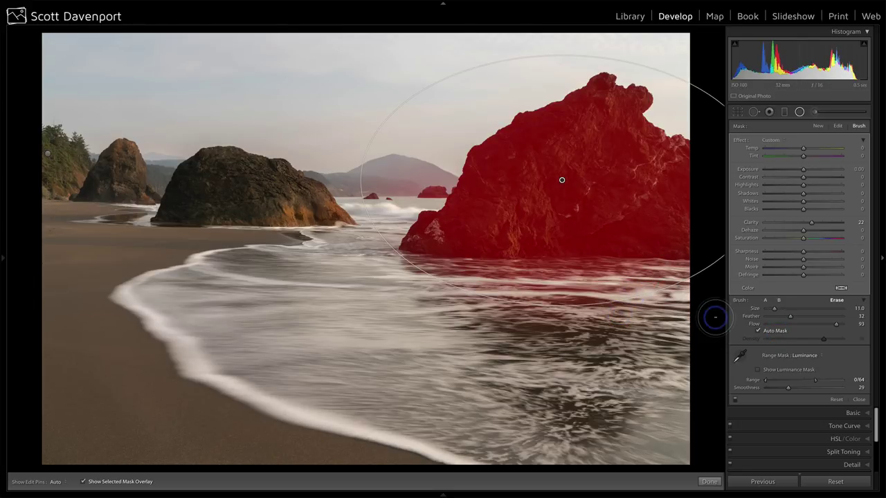
click(762, 333)
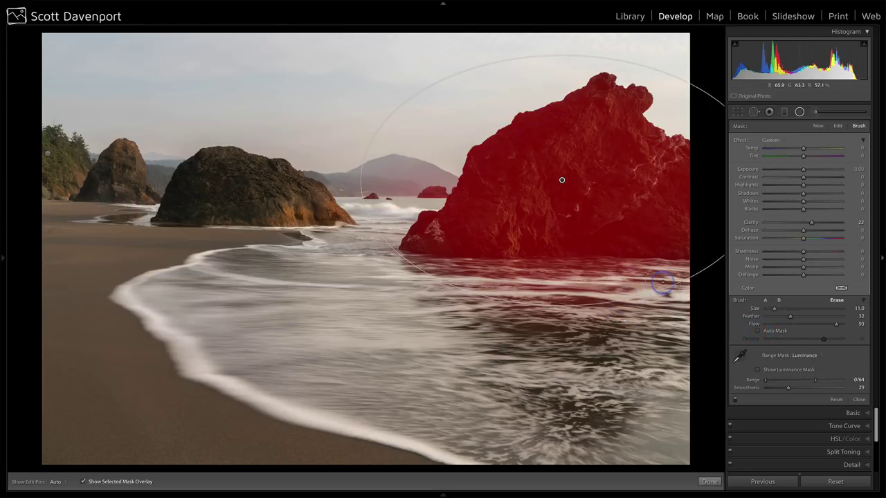
key(h)
mouse_move(646, 279)
mouse_down()
mouse_move(418, 274)
mouse_move(451, 288)
mouse_move(664, 302)
mouse_move(500, 291)
mouse_move(461, 306)
mouse_move(653, 300)
mouse_move(659, 318)
mouse_move(512, 321)
mouse_move(546, 333)
mouse_move(661, 324)
mouse_move(550, 323)
mouse_move(545, 334)
mouse_move(671, 314)
mouse_move(549, 318)
mouse_up()
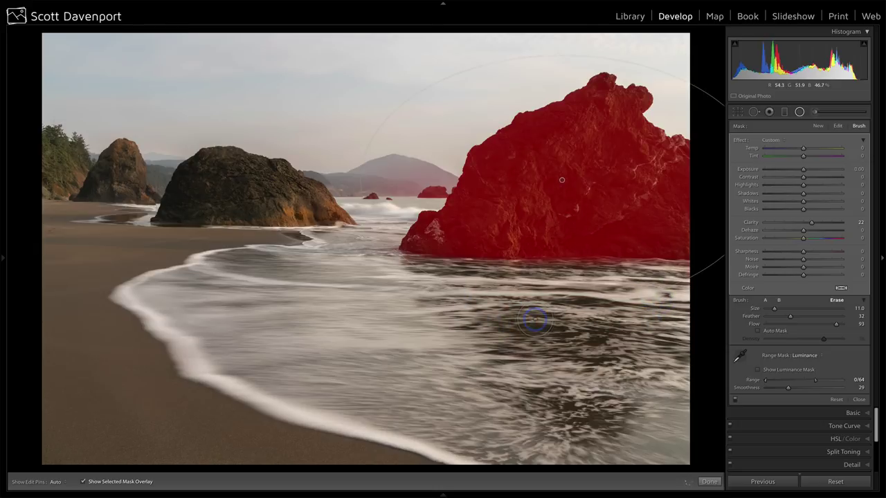
key(h)
click(111, 482)
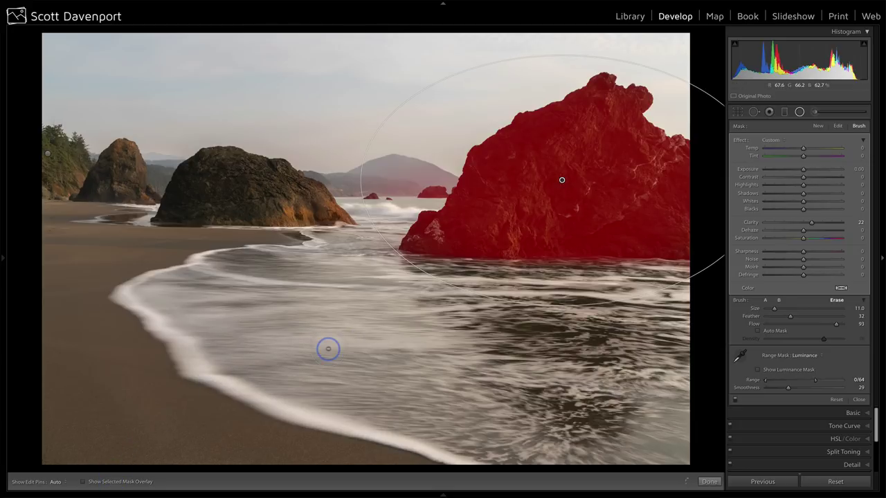
- Hide the red mask overlay on the beach-rocks photo
key(o)
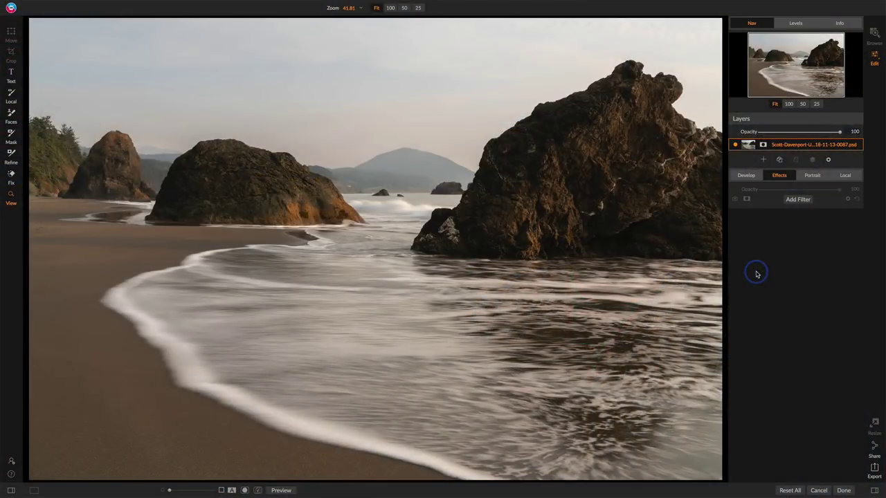
- Add a Dynamic Contrast filter (Medium 15, Large 20) and compare it off and on
click(798, 199)
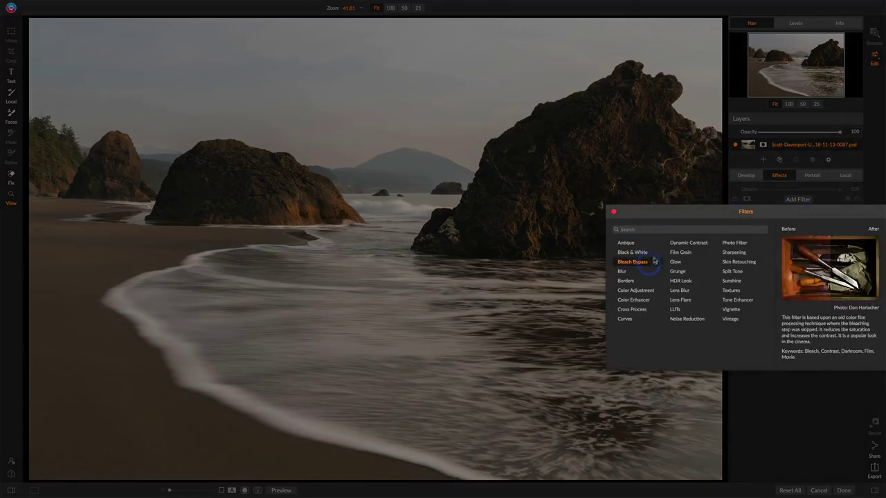
click(680, 243)
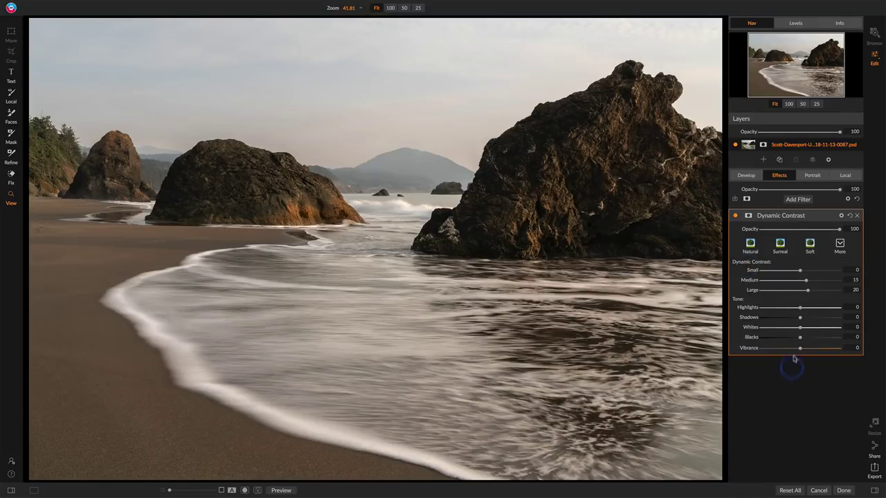
click(736, 216)
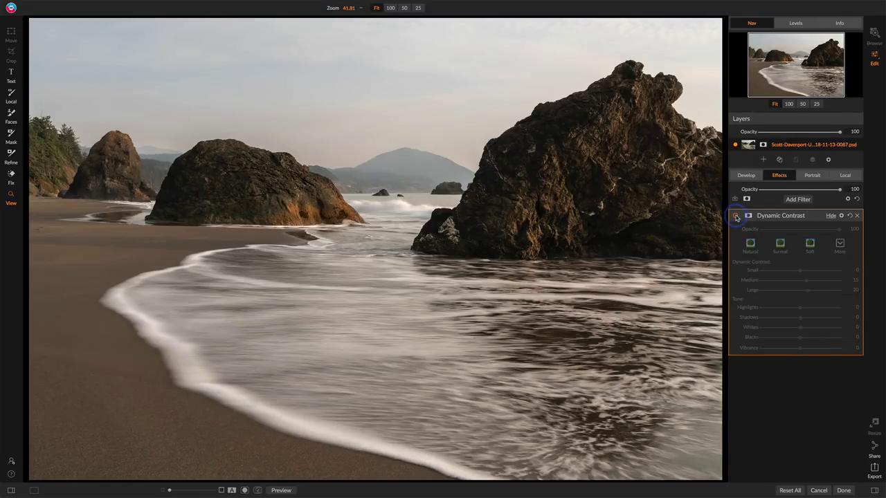
click(735, 217)
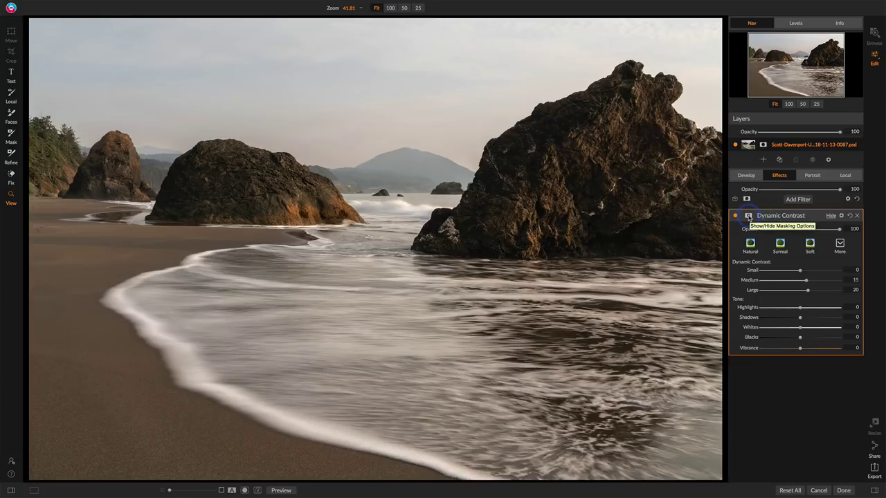
- Build a Lumen luminosity mask for Dynamic Contrast and preview it in greyscale
click(748, 217)
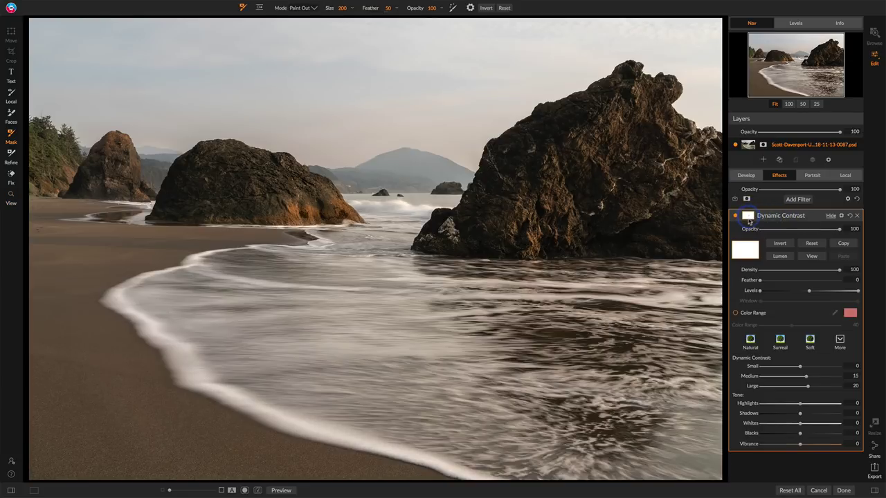
click(778, 258)
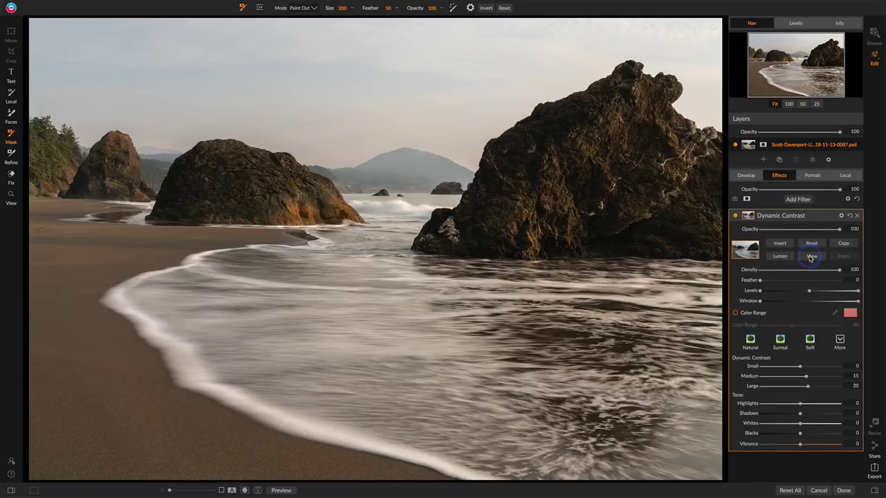
click(811, 257)
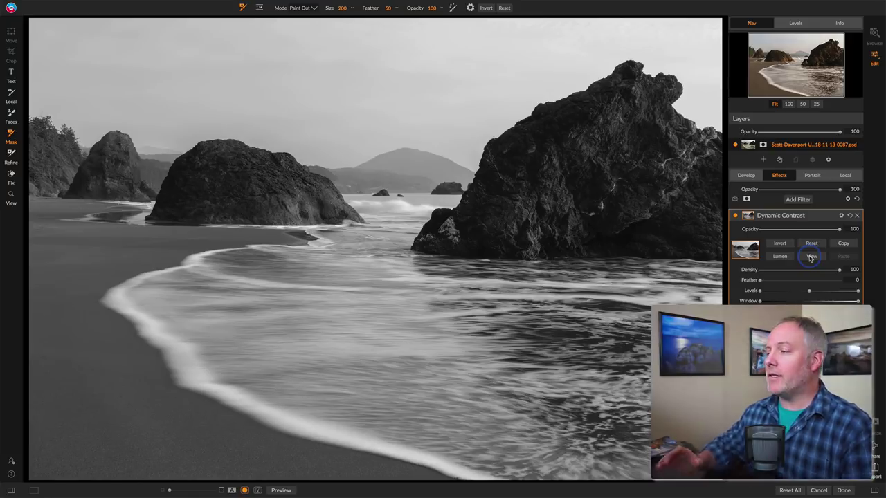
click(782, 256)
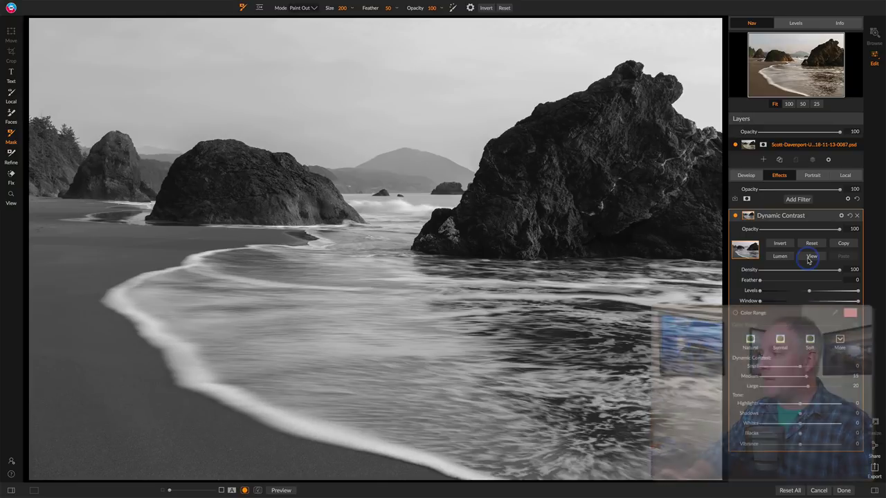
click(735, 216)
- Compare Dynamic Contrast on and off, then view and invert its mask to select the sea stacks
click(735, 217)
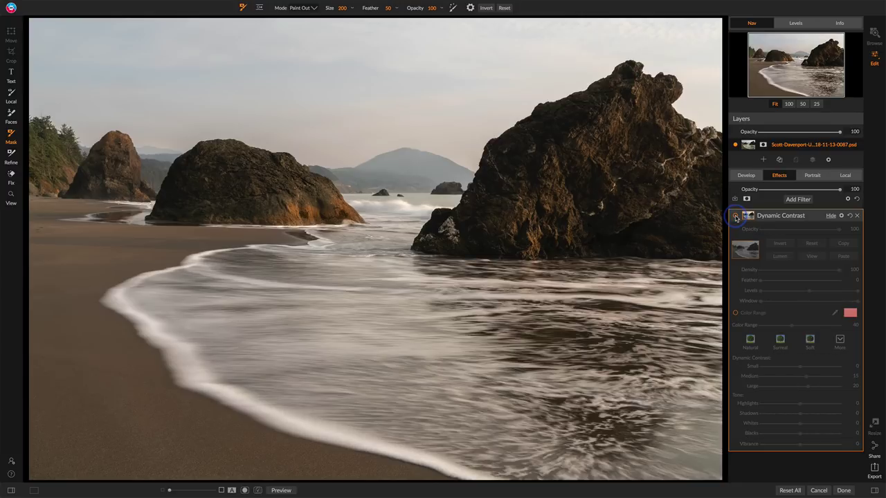
click(736, 216)
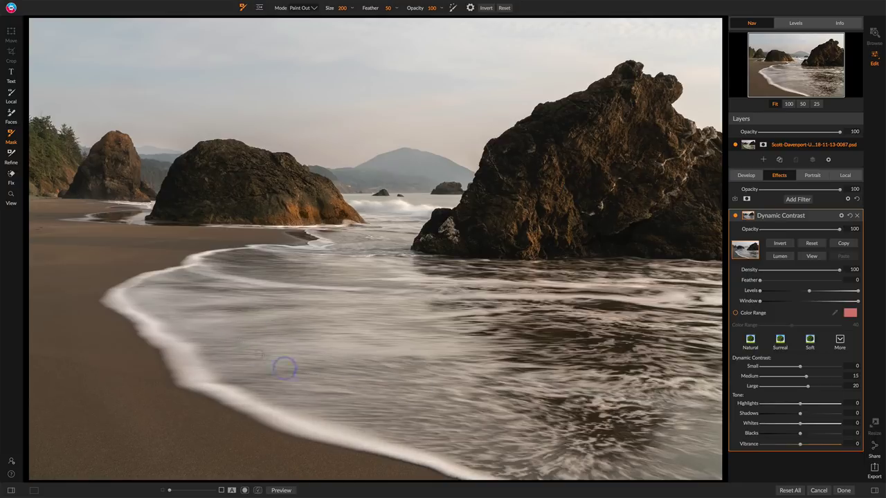
click(736, 216)
click(736, 217)
click(810, 257)
click(780, 244)
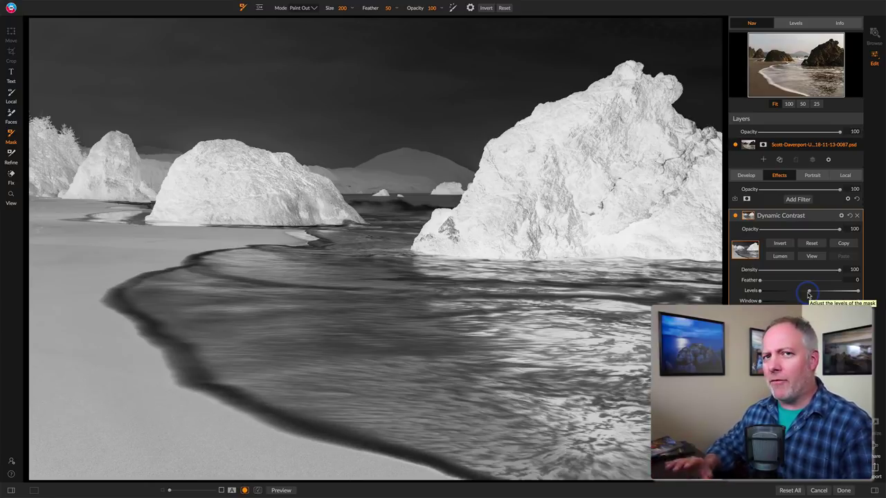
- Raise the mask Levels to blacken the sky and narrow the Window to isolate the sea stacks
mouse_move(810, 293)
mouse_down()
mouse_move(790, 292)
mouse_move(818, 294)
mouse_up()
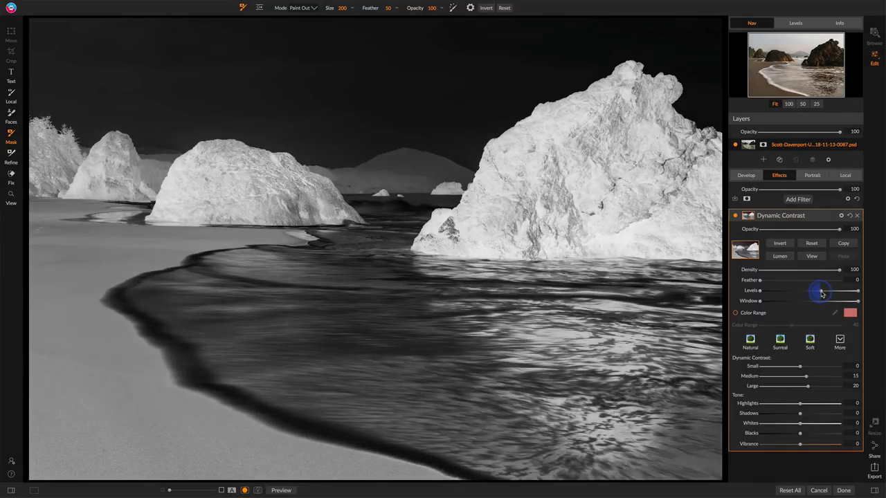
drag(823, 295, 830, 293)
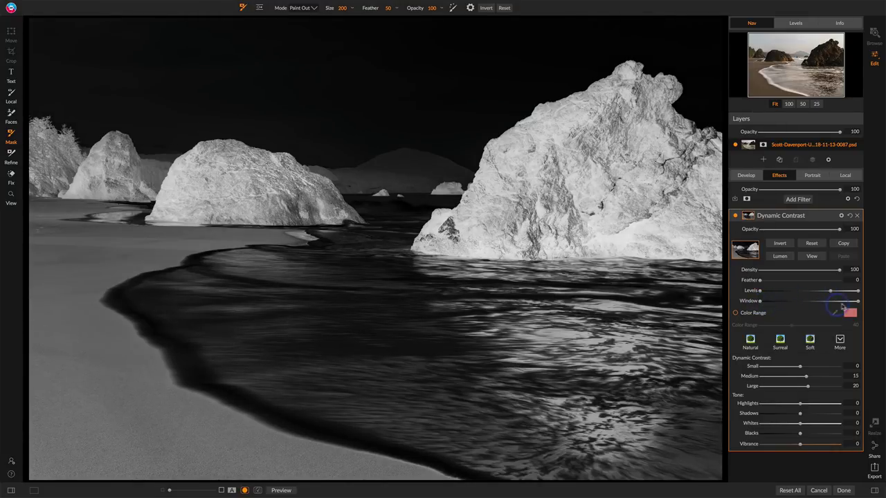
drag(857, 303, 806, 302)
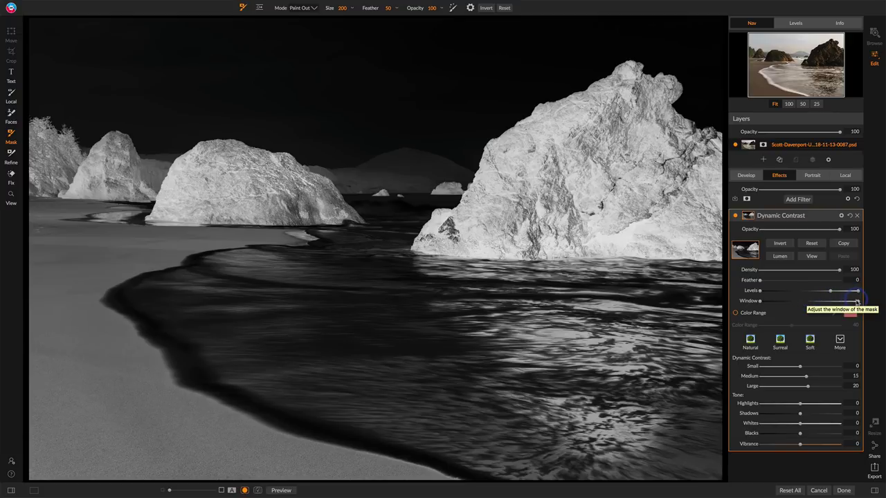
mouse_move(857, 303)
mouse_down()
mouse_move(843, 305)
mouse_move(859, 303)
mouse_up()
drag(761, 303, 831, 304)
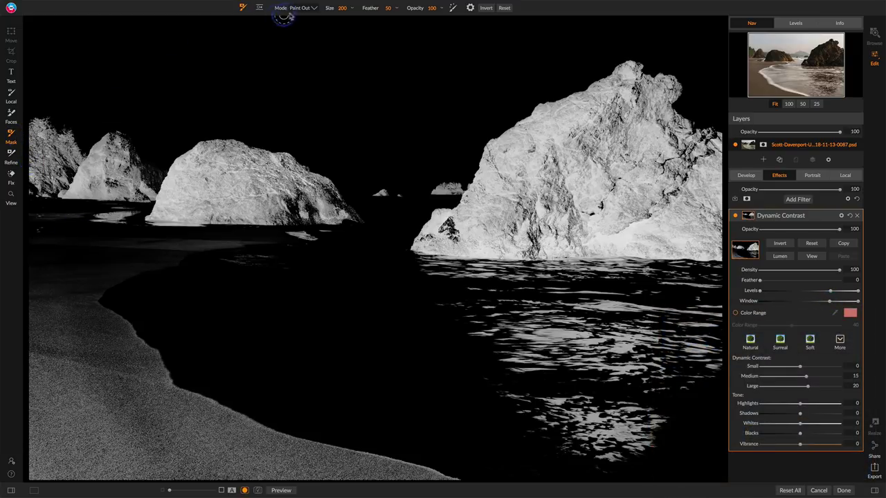
- With a 700 Paint Out brush, remove the left shoreline and water's edge from the Dynamic Contrast mask
key(bracketleft)
key(bracketleft)
key(bracketleft)
key(bracketleft)
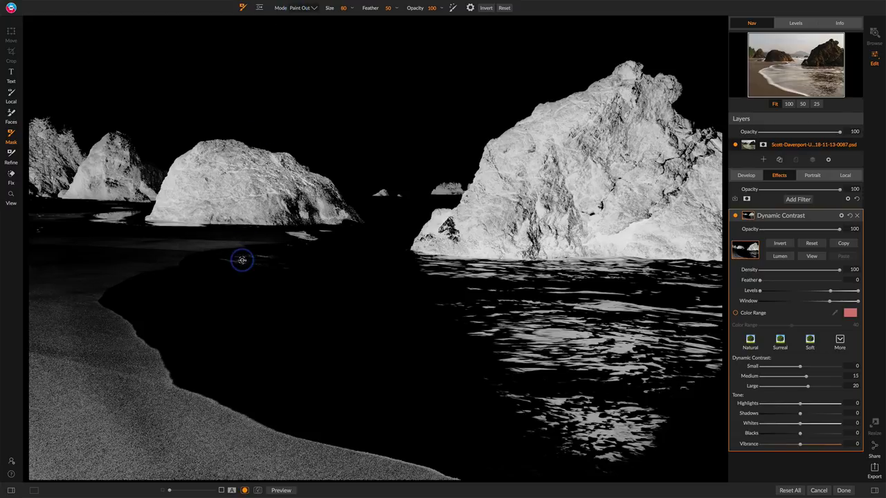
key(bracketright)
key(bracketright)
key(bracketright)
key(bracketright)
key(bracketright)
key(bracketright)
mouse_move(153, 297)
mouse_down()
mouse_move(70, 297)
mouse_move(20, 320)
mouse_move(97, 368)
mouse_move(81, 402)
mouse_move(33, 398)
mouse_move(34, 466)
mouse_move(272, 445)
mouse_move(431, 459)
mouse_move(281, 429)
mouse_move(154, 365)
mouse_move(208, 356)
mouse_up()
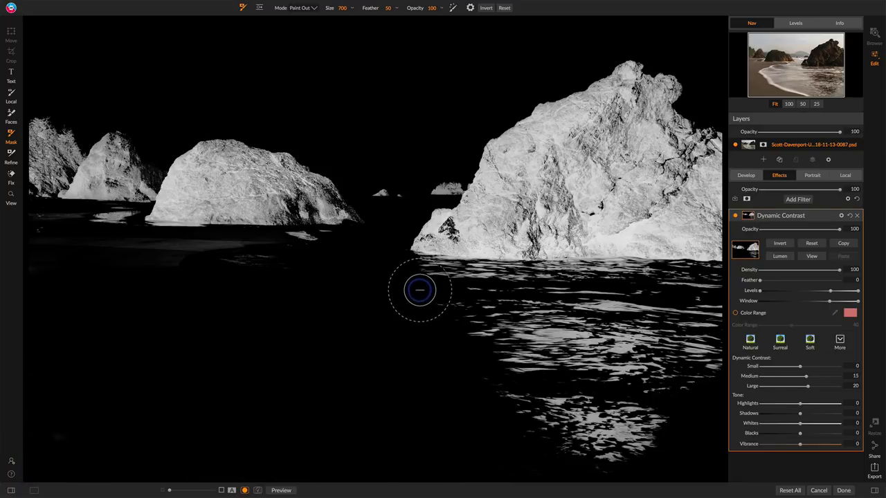
mouse_move(421, 289)
mouse_down()
mouse_move(523, 304)
mouse_move(570, 301)
mouse_move(523, 296)
mouse_move(540, 295)
mouse_move(710, 297)
mouse_move(587, 293)
mouse_move(445, 350)
mouse_move(733, 359)
mouse_move(576, 437)
mouse_move(503, 423)
mouse_move(616, 405)
mouse_move(601, 428)
mouse_move(615, 462)
mouse_move(656, 380)
mouse_up()
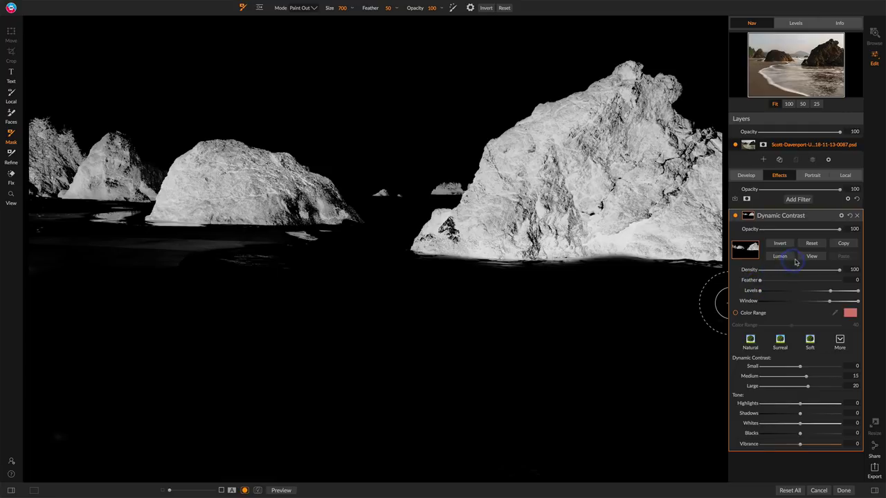
- Show the colour photo, raise Dynamic Contrast Small to 33, and compare before and after
click(810, 257)
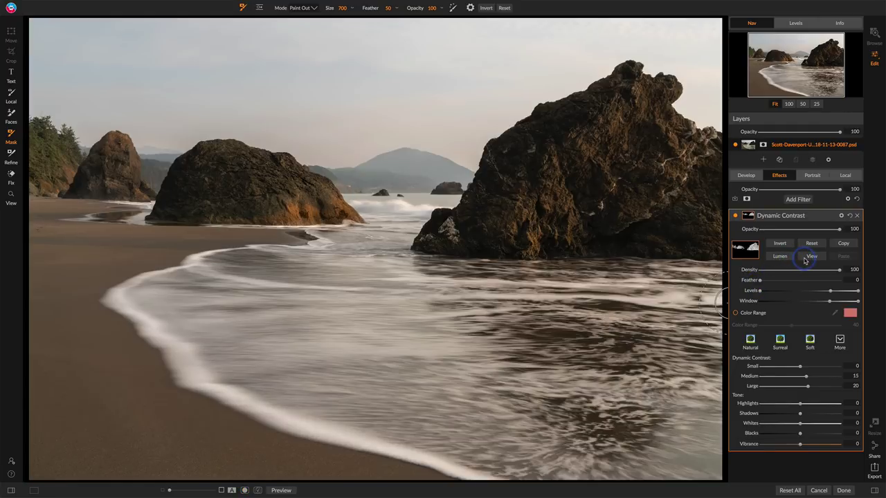
click(736, 216)
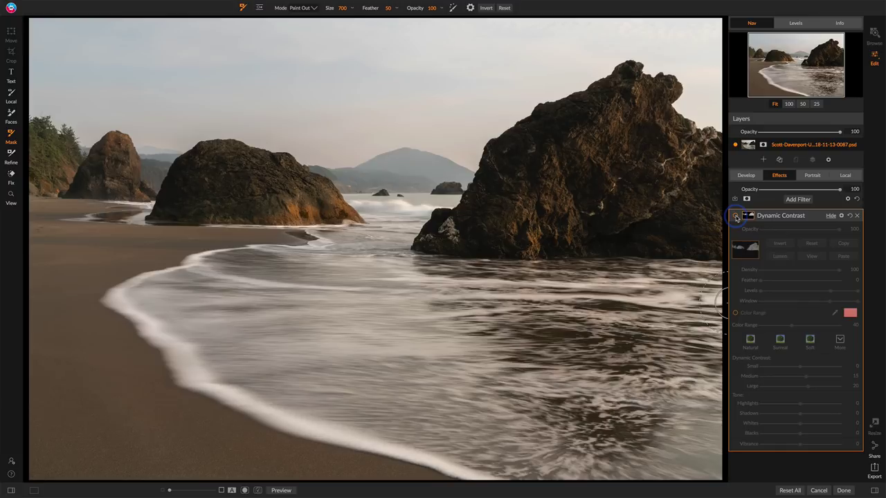
click(736, 216)
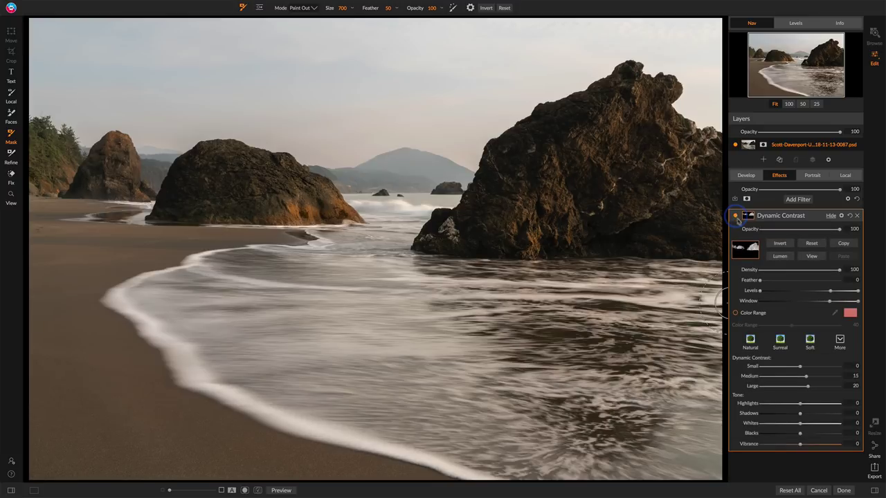
drag(802, 367, 814, 367)
click(737, 216)
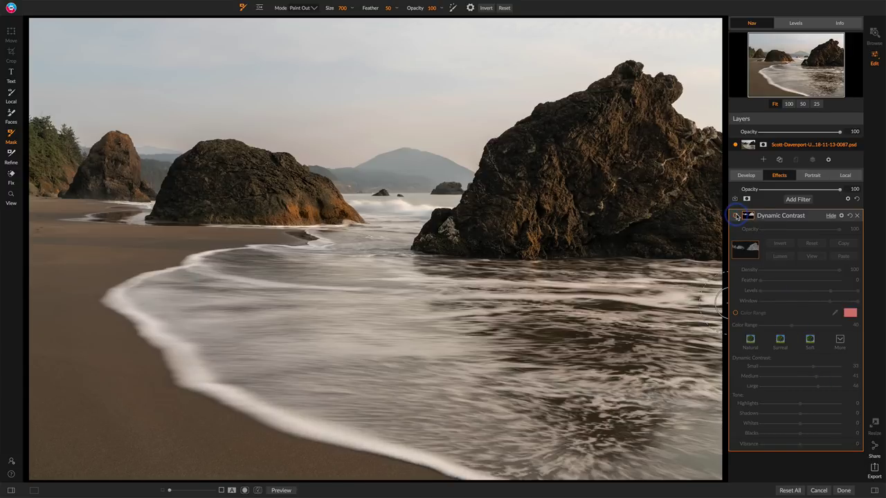
click(737, 216)
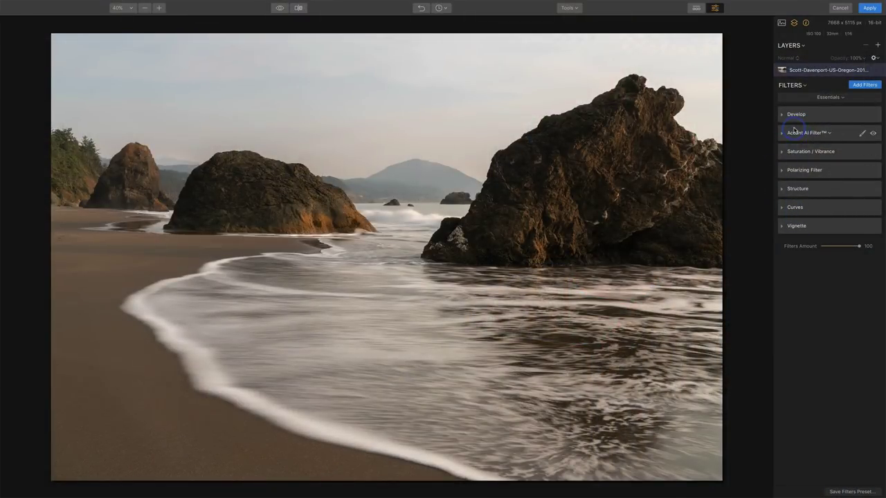
- Add a new adjustment layer with a Structure filter and set its Amount to 44
click(877, 46)
click(827, 54)
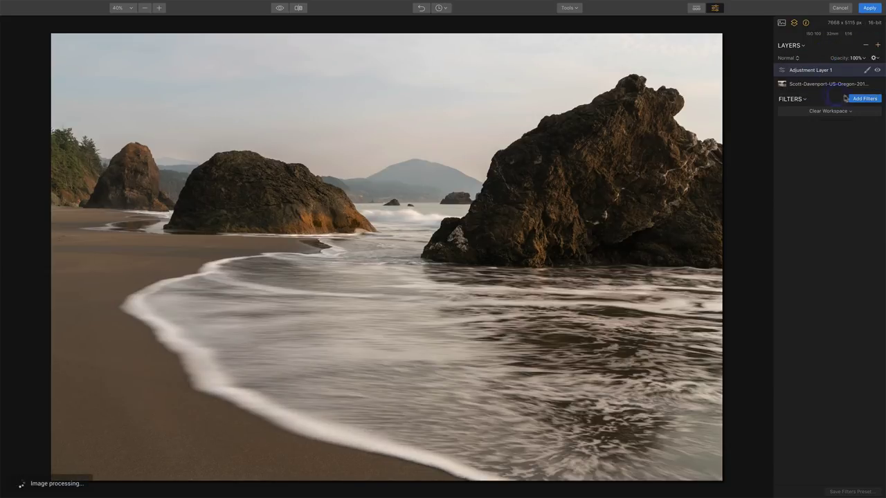
click(850, 99)
click(712, 128)
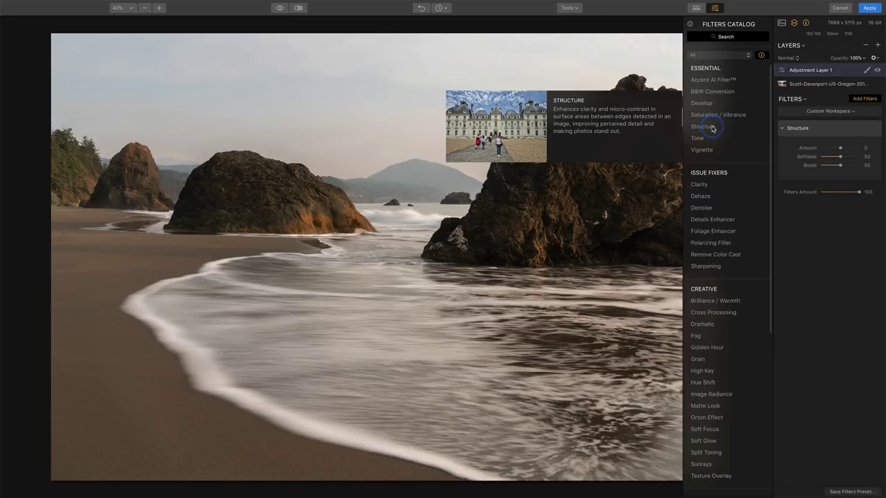
click(690, 23)
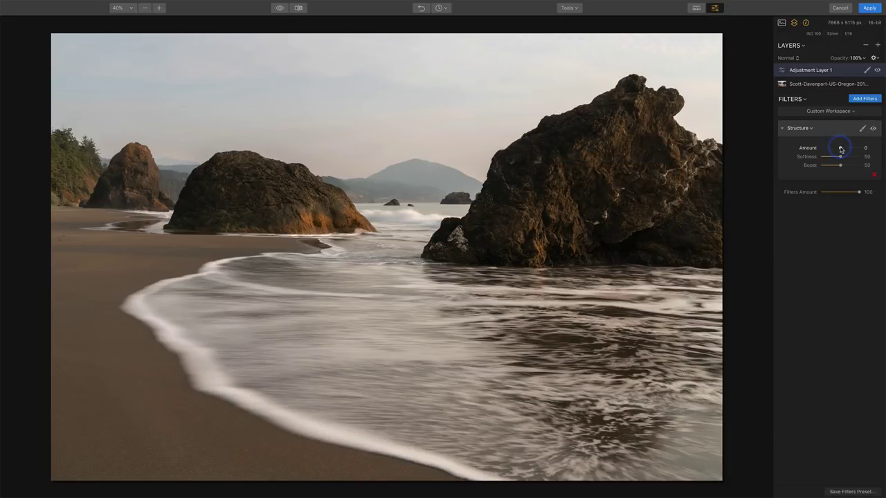
drag(841, 149, 844, 150)
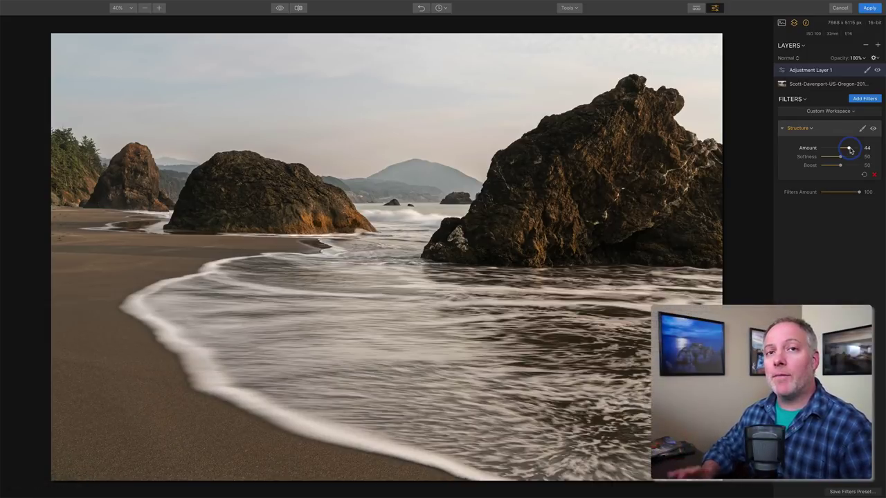
- Create a Luminosity mask on Adjustment Layer 1 from its mask menu
click(867, 71)
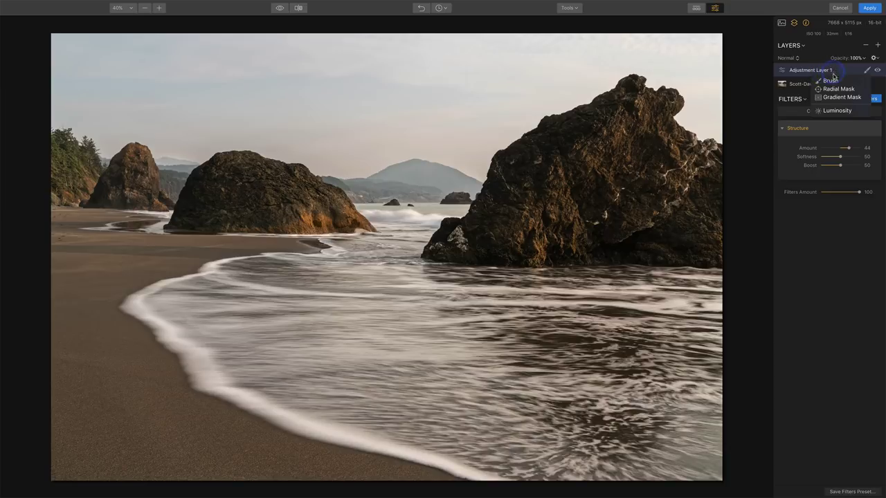
click(835, 111)
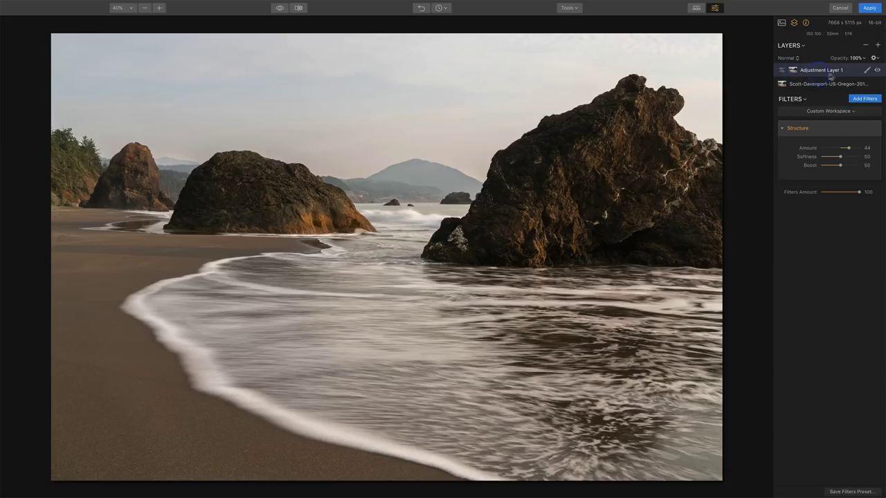
click(867, 72)
- Switch Adjustment Layer 1's mask to Brush editing, show the red overlay, and list the Mask options
click(867, 72)
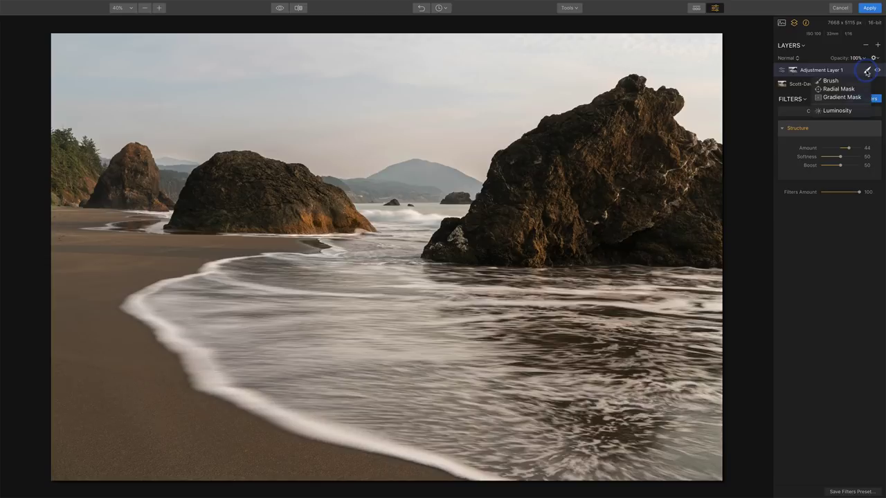
click(841, 80)
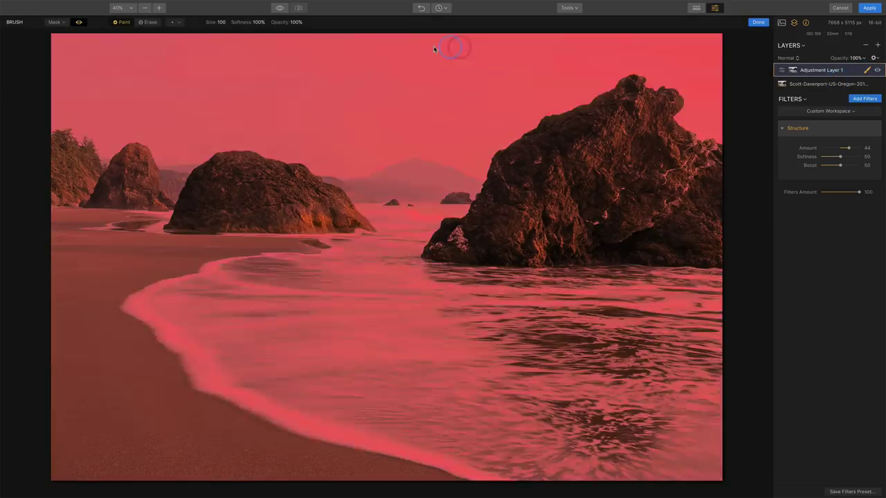
click(79, 23)
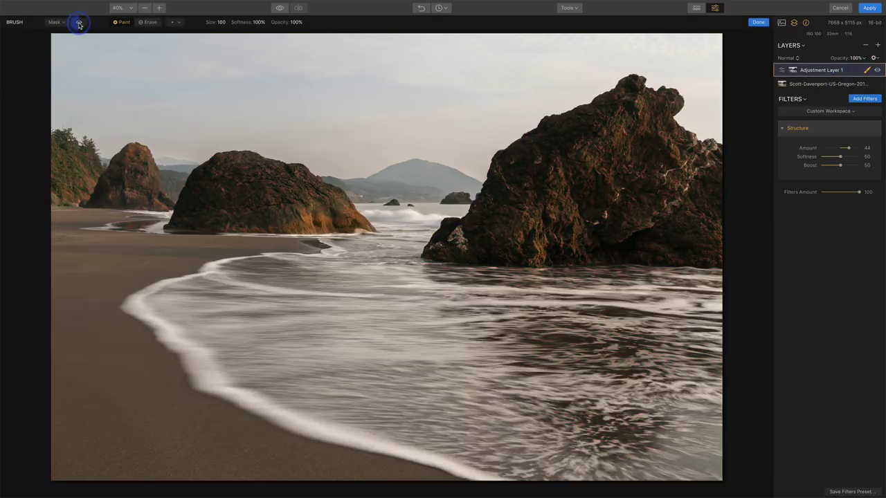
click(79, 23)
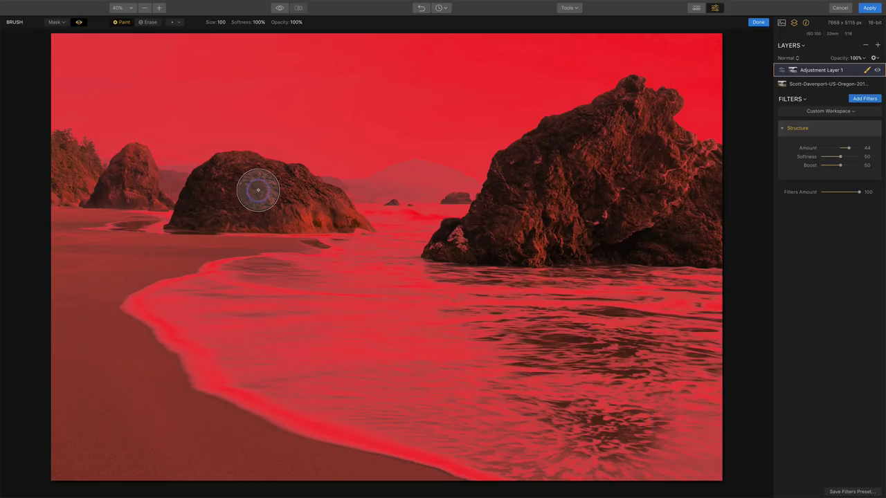
click(65, 25)
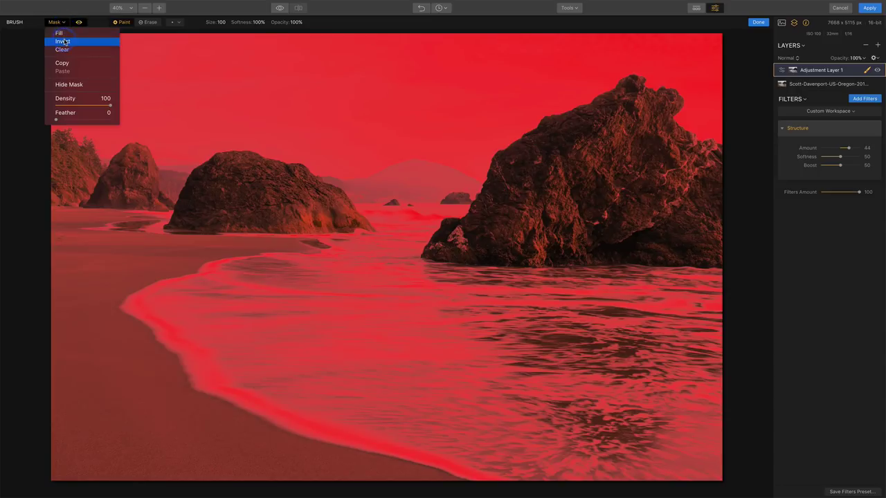
- Invert the luminosity mask, then erase it with a larger brush from the left shore, water and sand
click(64, 42)
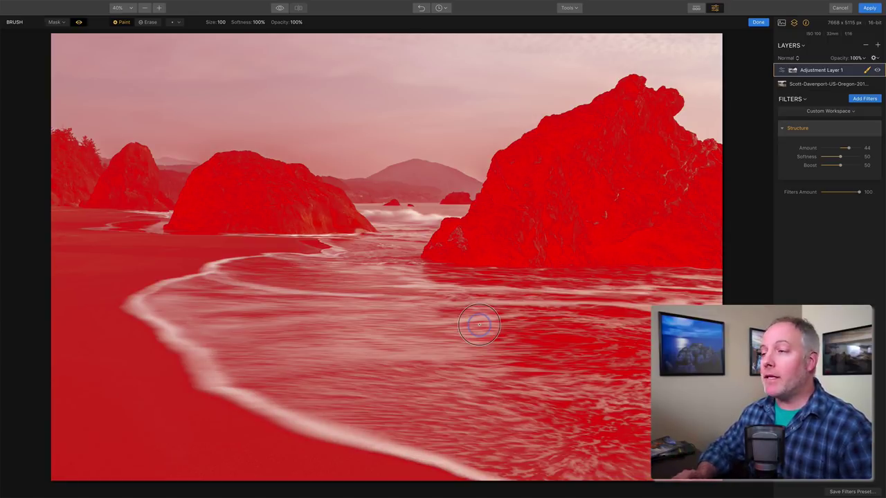
click(149, 22)
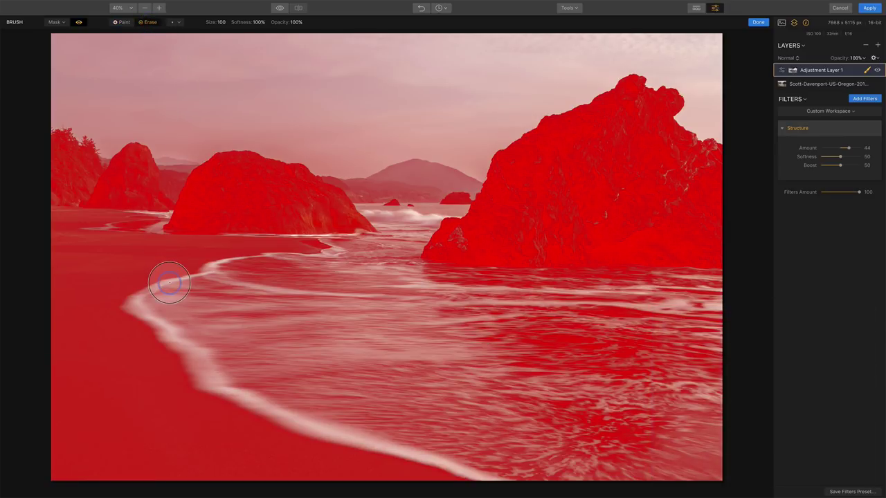
key(bracketright)
key(bracketright)
key(bracketright)
key(bracketright)
key(bracketright)
key(bracketright)
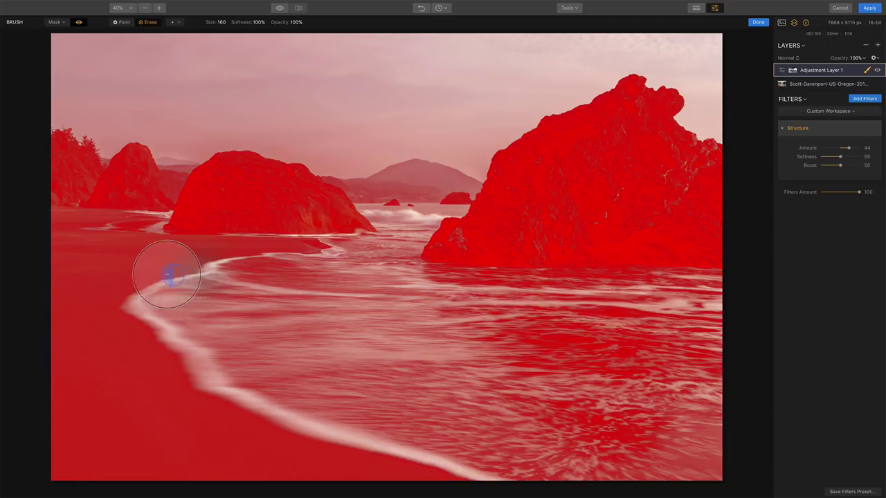
mouse_move(164, 275)
mouse_down()
mouse_move(124, 248)
mouse_move(60, 248)
mouse_move(109, 265)
mouse_move(99, 293)
mouse_up()
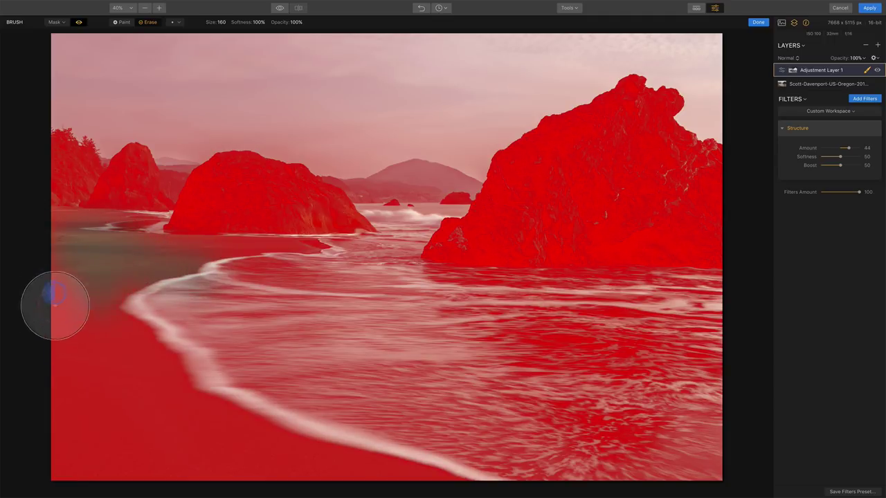
mouse_move(54, 319)
mouse_down()
mouse_move(234, 304)
mouse_move(221, 286)
mouse_move(249, 276)
mouse_move(223, 273)
mouse_move(360, 272)
mouse_move(416, 298)
mouse_move(505, 305)
mouse_move(704, 305)
mouse_move(572, 303)
mouse_move(699, 312)
mouse_move(671, 317)
mouse_move(418, 318)
mouse_move(678, 345)
mouse_move(612, 381)
mouse_move(477, 374)
mouse_move(149, 331)
mouse_move(321, 304)
mouse_move(83, 340)
mouse_up()
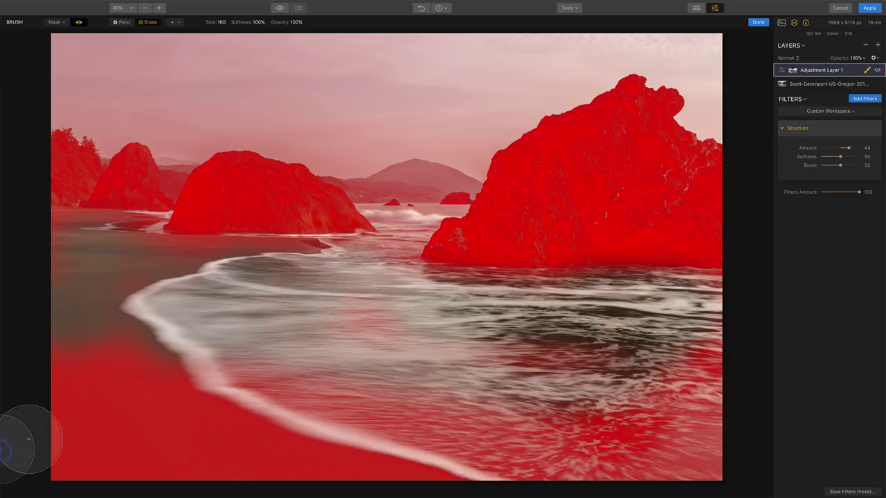
mouse_move(61, 432)
mouse_down()
mouse_move(61, 364)
mouse_move(279, 412)
mouse_move(201, 454)
mouse_move(216, 439)
mouse_move(231, 452)
mouse_move(203, 406)
mouse_up()
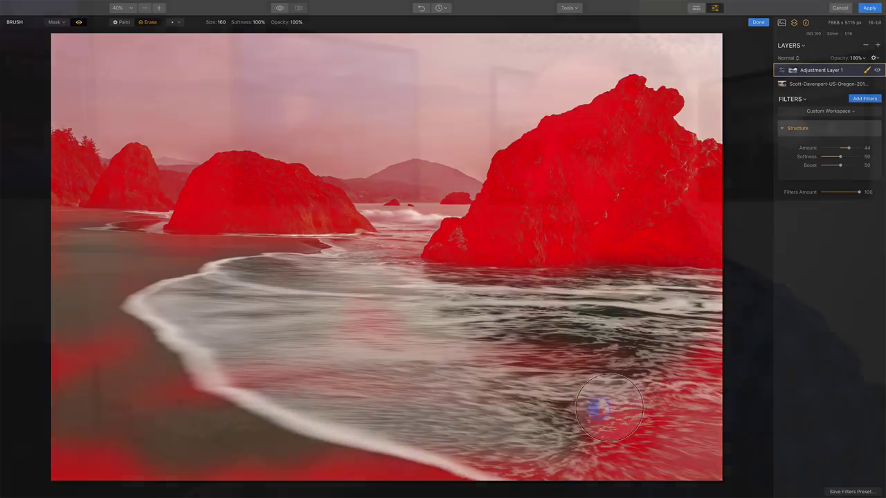